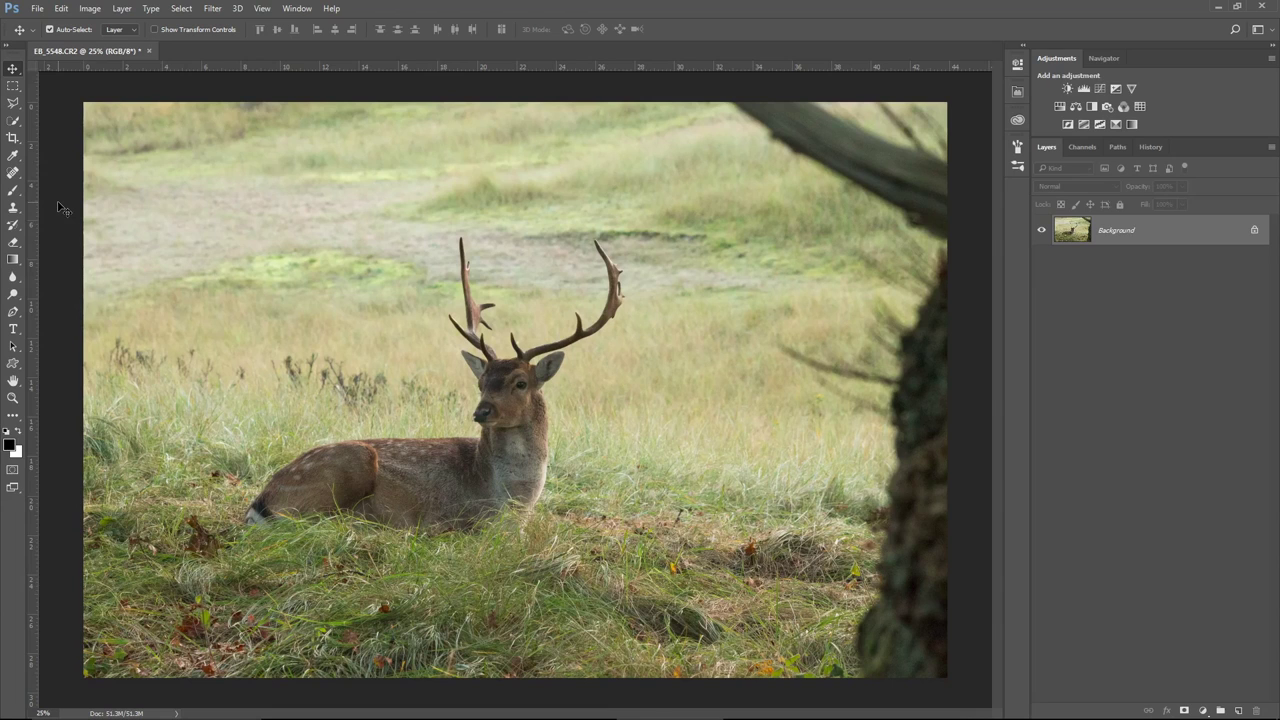
- Use the Quick Selection tool (W) to select the lying deer's head, neck and body in one stroke
key("w")
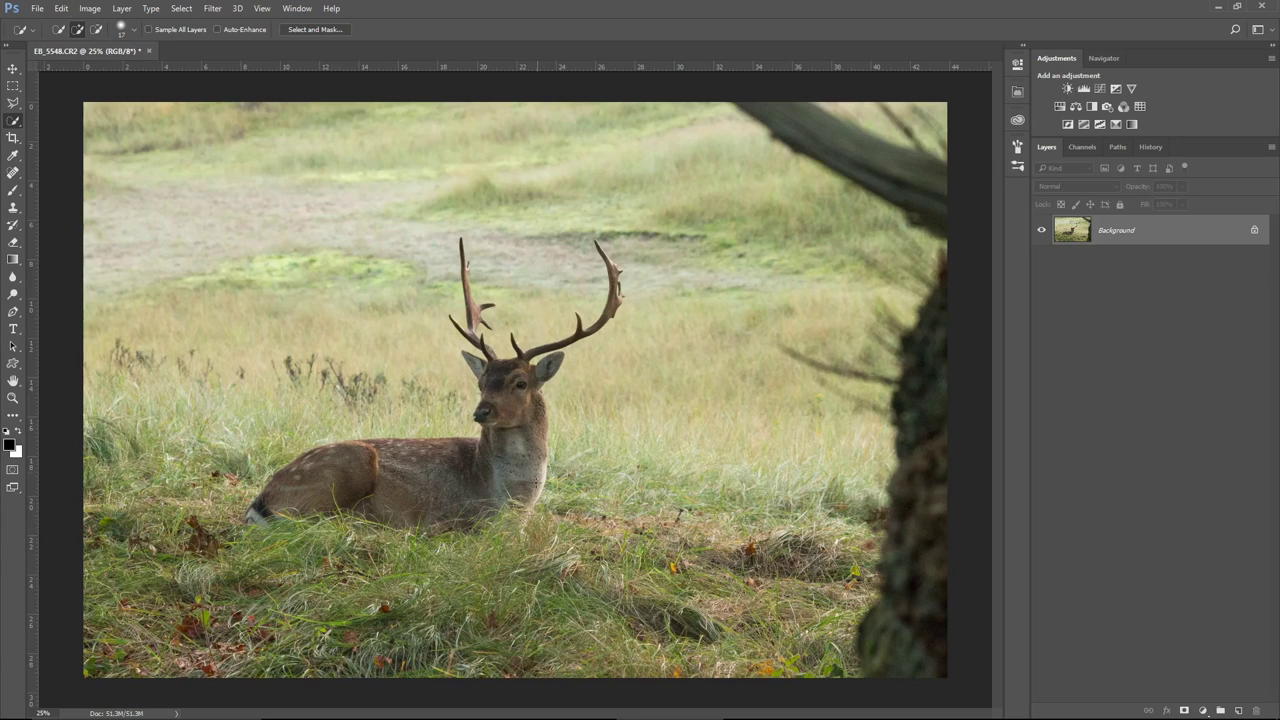
mouse_move(530, 415)
left_mouse_down()
mouse_move(368, 494)
mouse_move(335, 493)
left_mouse_up()
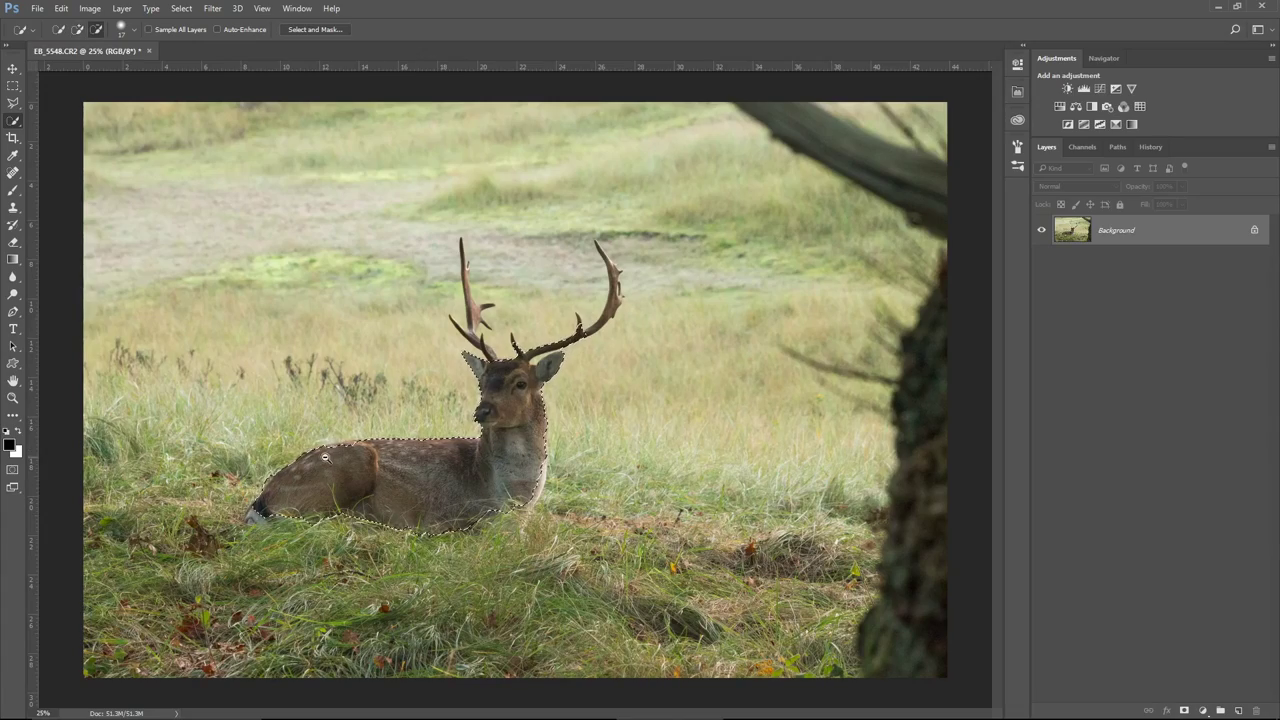
- Zoom in and smooth the selection edge along the deer's back, fixing a notch
scroll(350, 437, "up", 2)
scroll(350, 437, "up", 3)
scroll(360, 425, "up", 3)
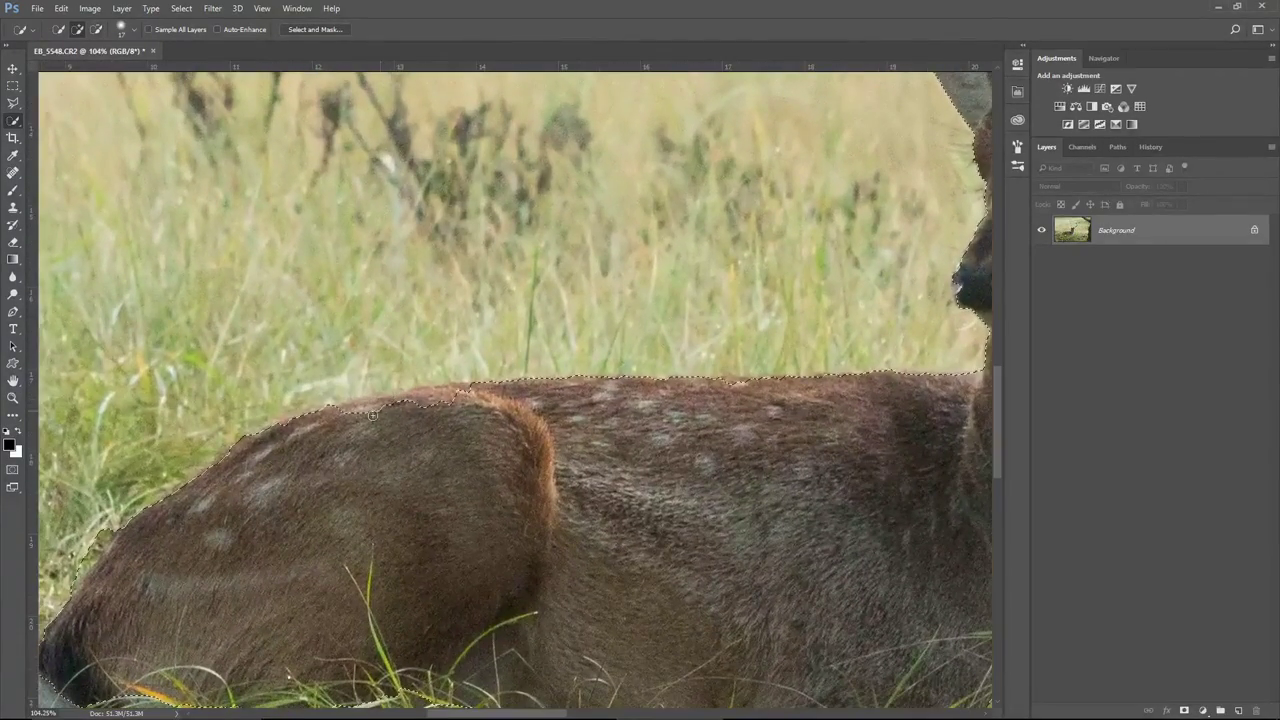
left_click(395, 393)
left_click(388, 410)
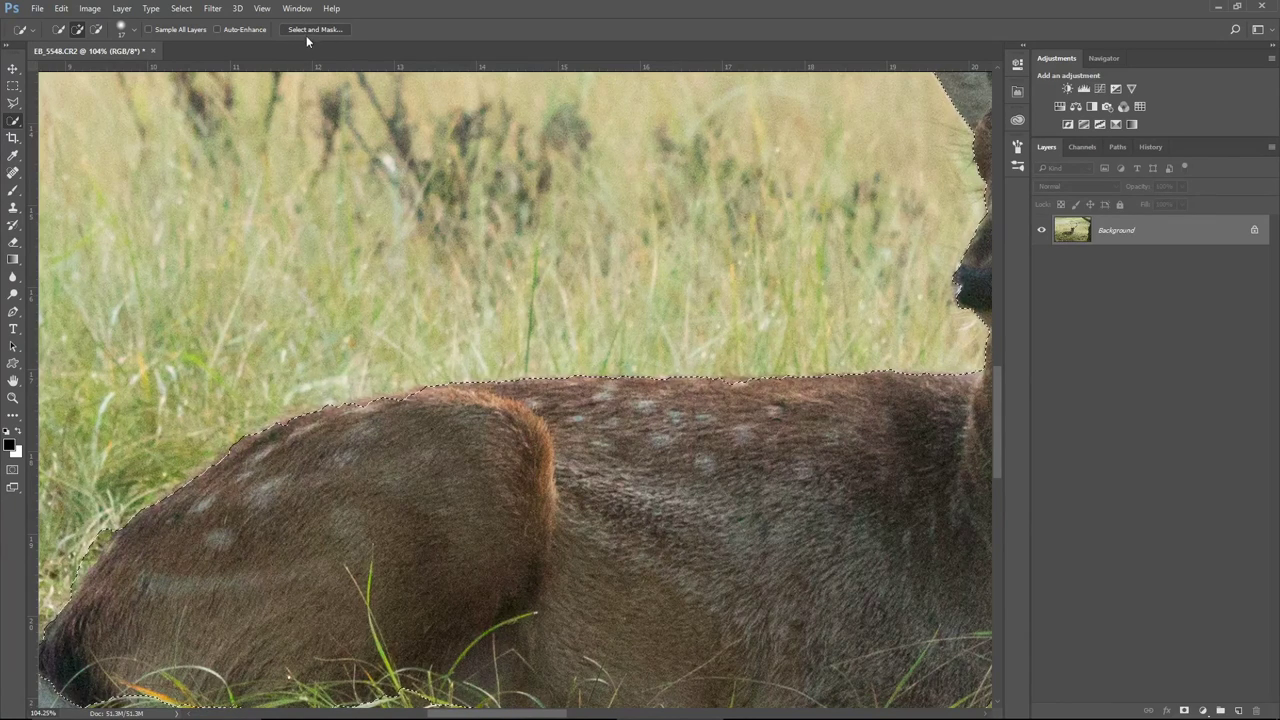
left_click(306, 31)
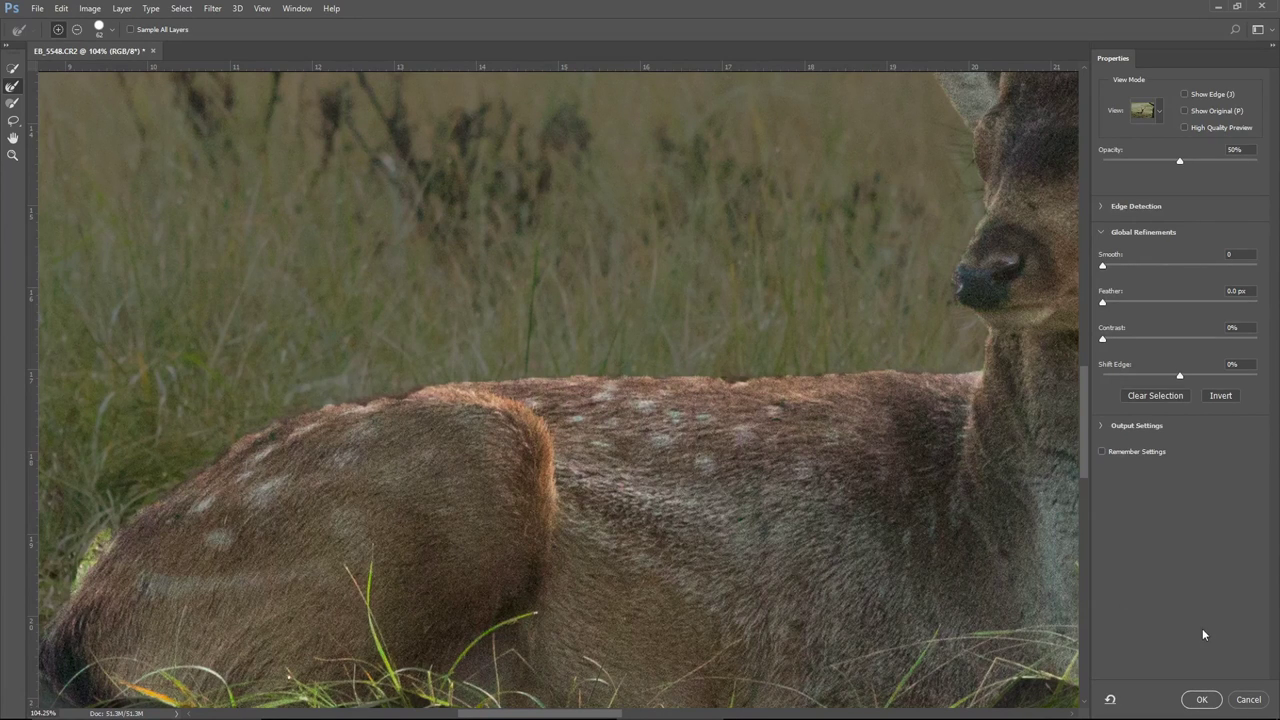
left_click(1247, 700)
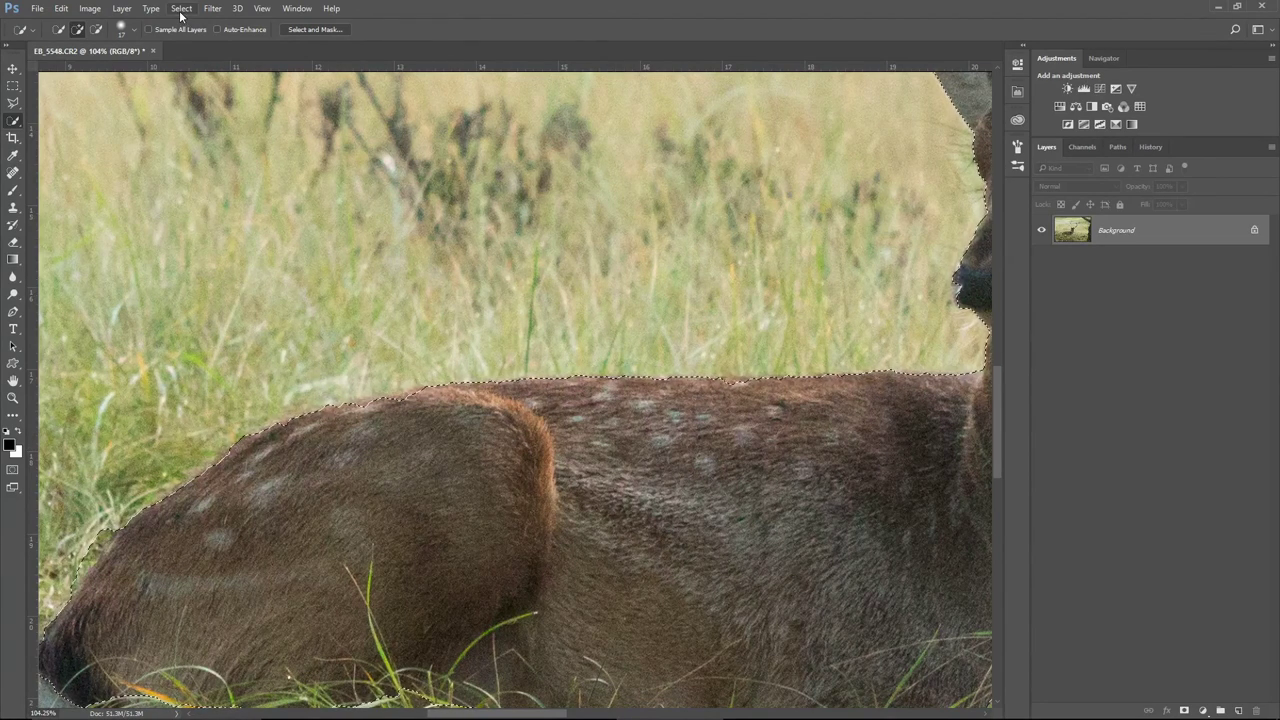
- Bring up the Select menu again, ready to reach Select and Mask
left_click(181, 10)
key("Right")
key("Escape")
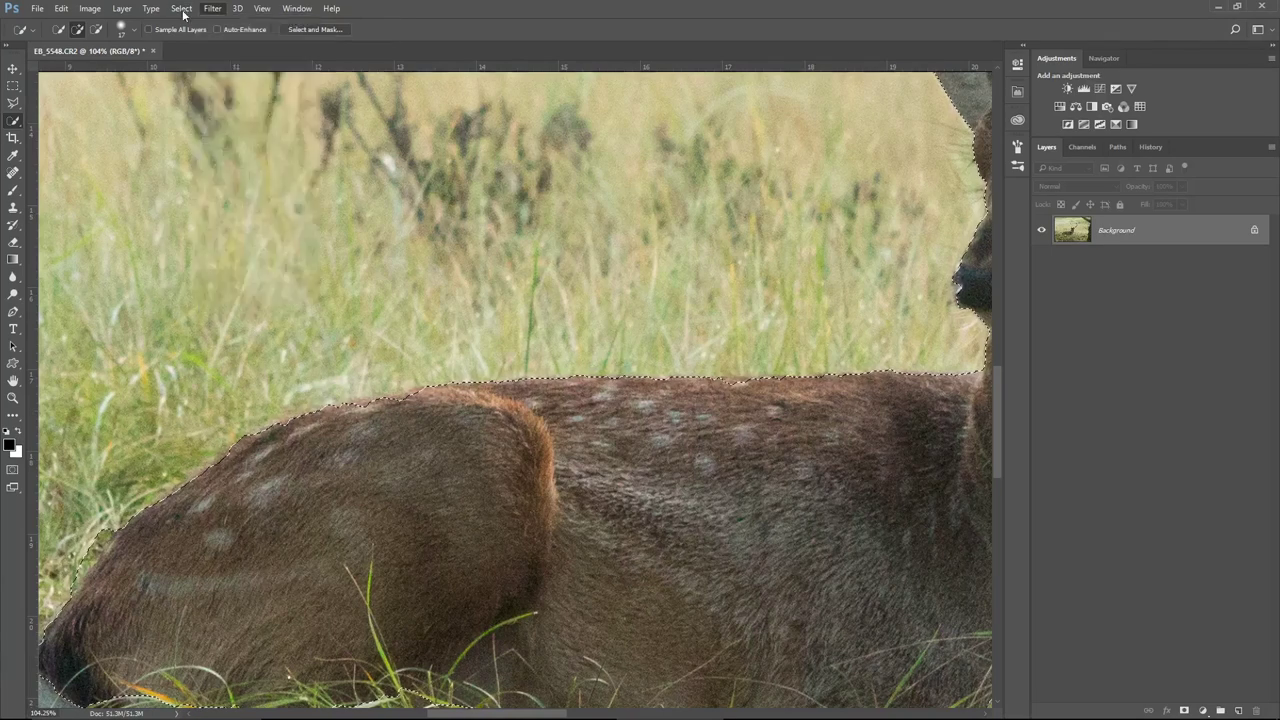
left_click(183, 12)
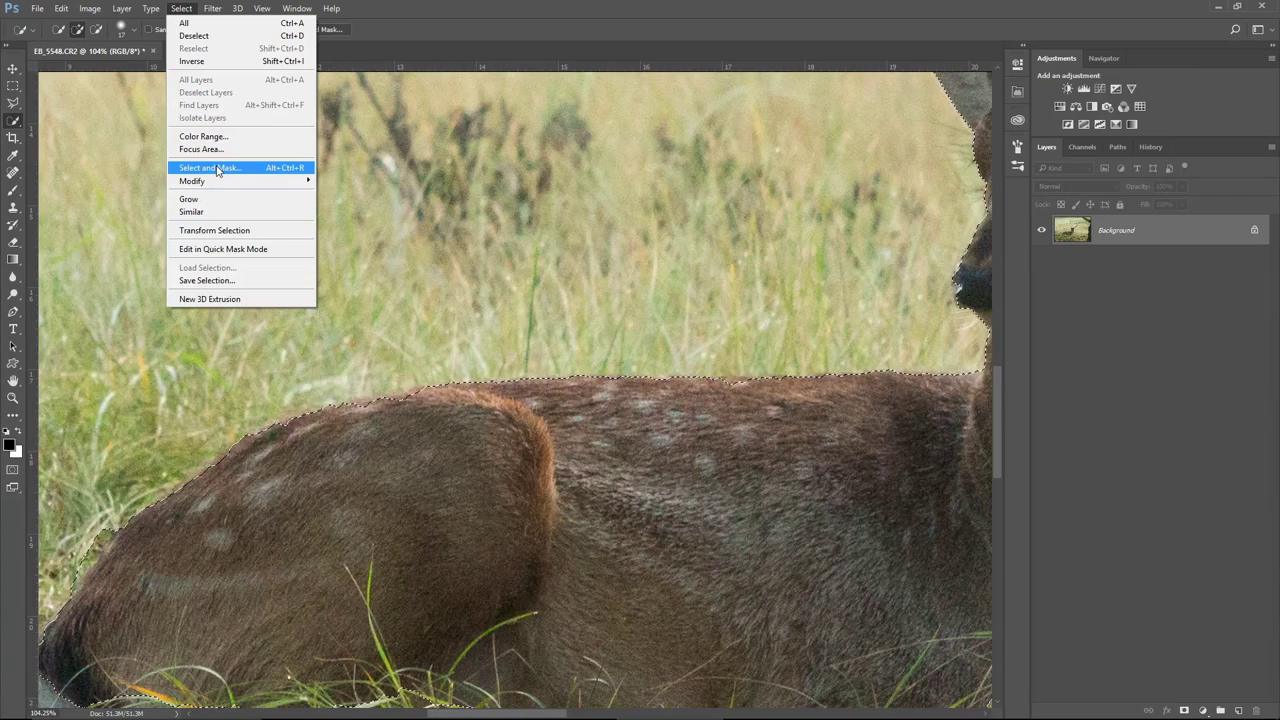
- Open the legacy Refine Edge dialog and keep the On Black view mode
left_click(223, 168, "shift")
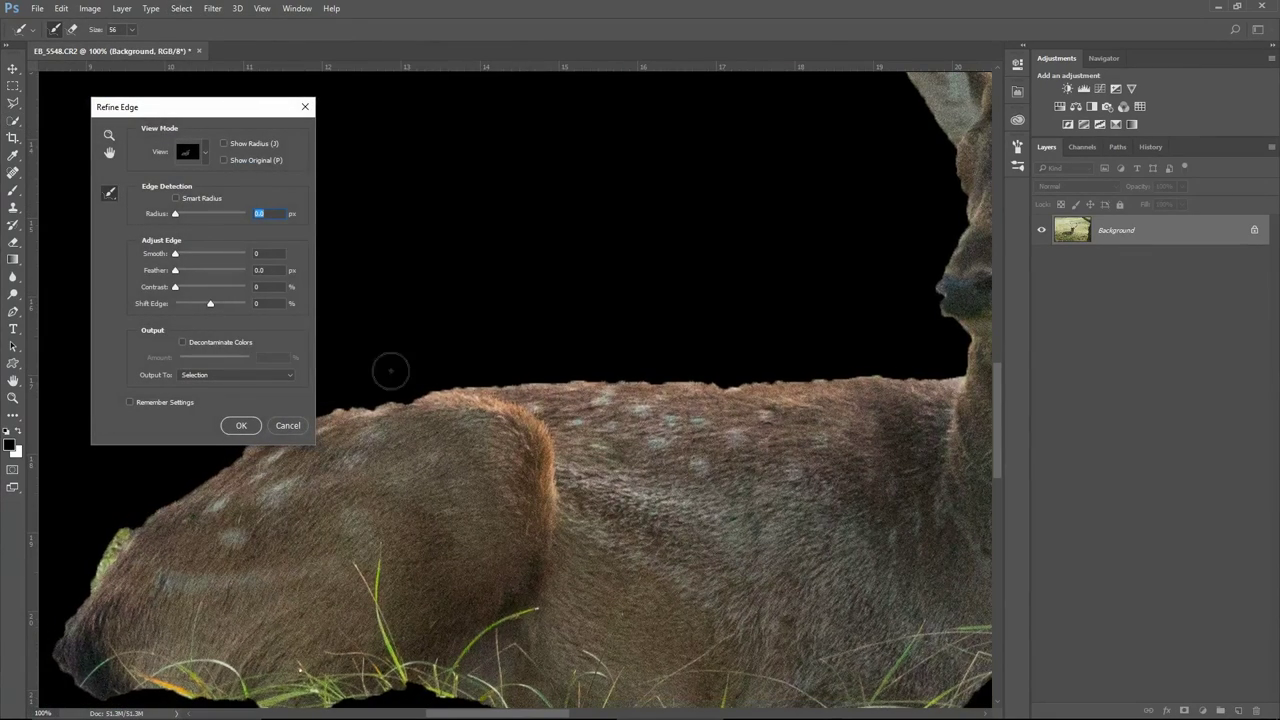
left_click_drag(408, 418, 557, 434)
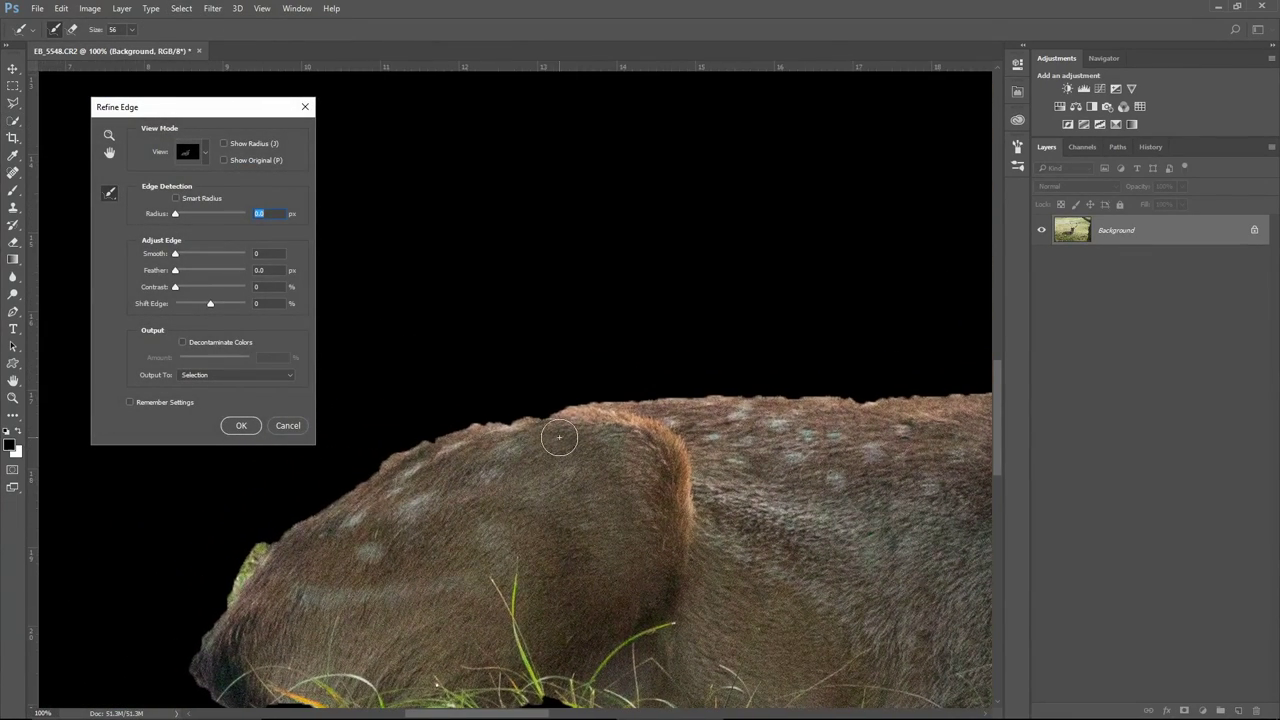
left_click(204, 152)
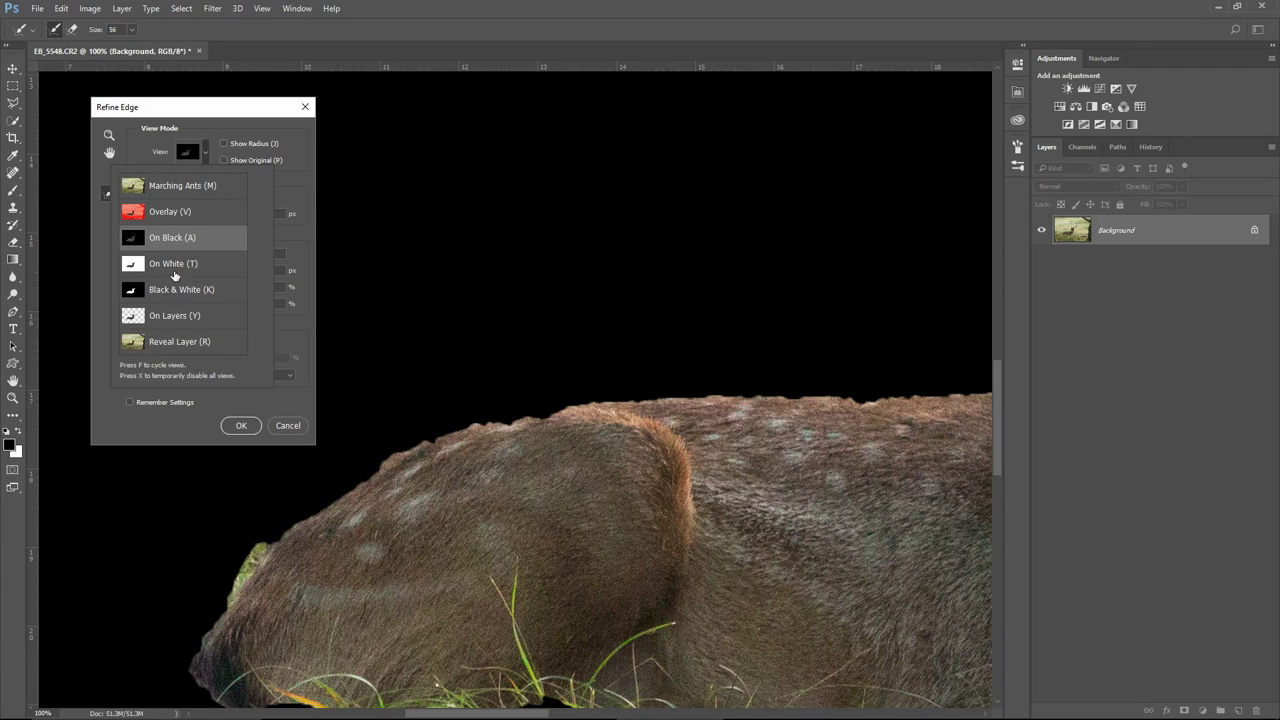
left_click(146, 150)
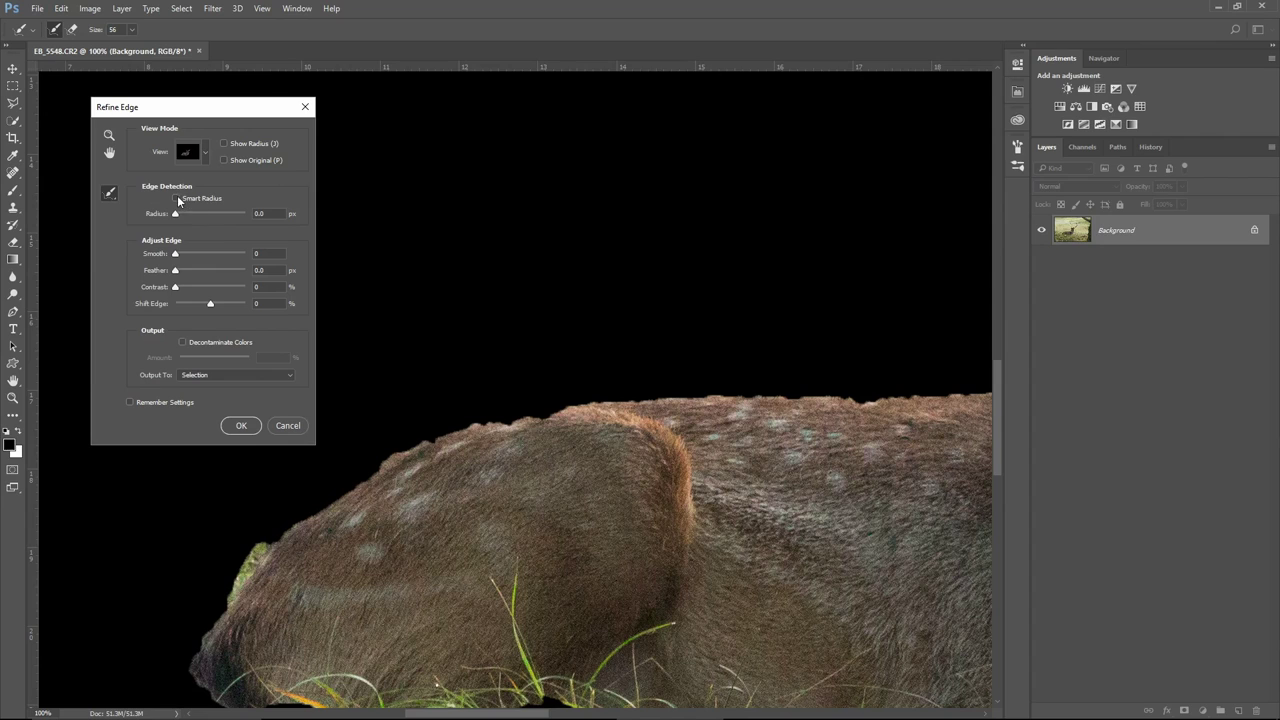
- Set the edge detection radius to 2.3 px, leaving output as Selection
left_click_drag(175, 213, 184, 213)
left_click(207, 378)
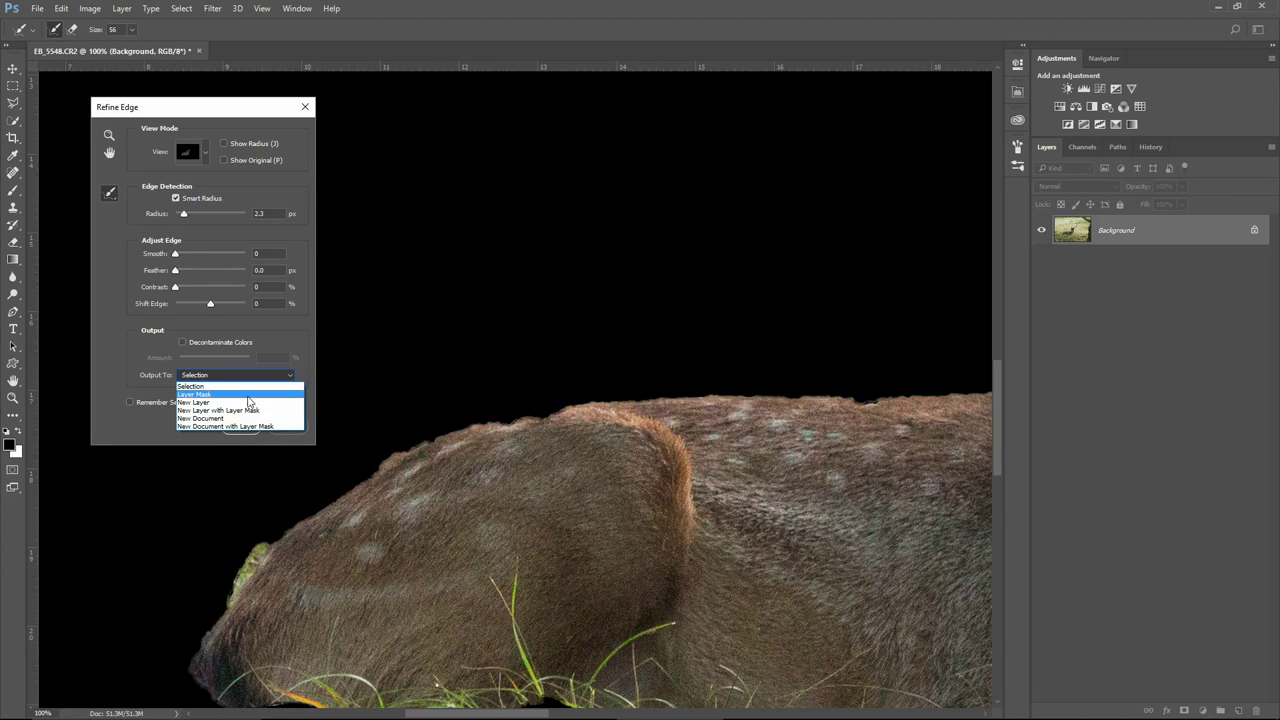
left_click(131, 338)
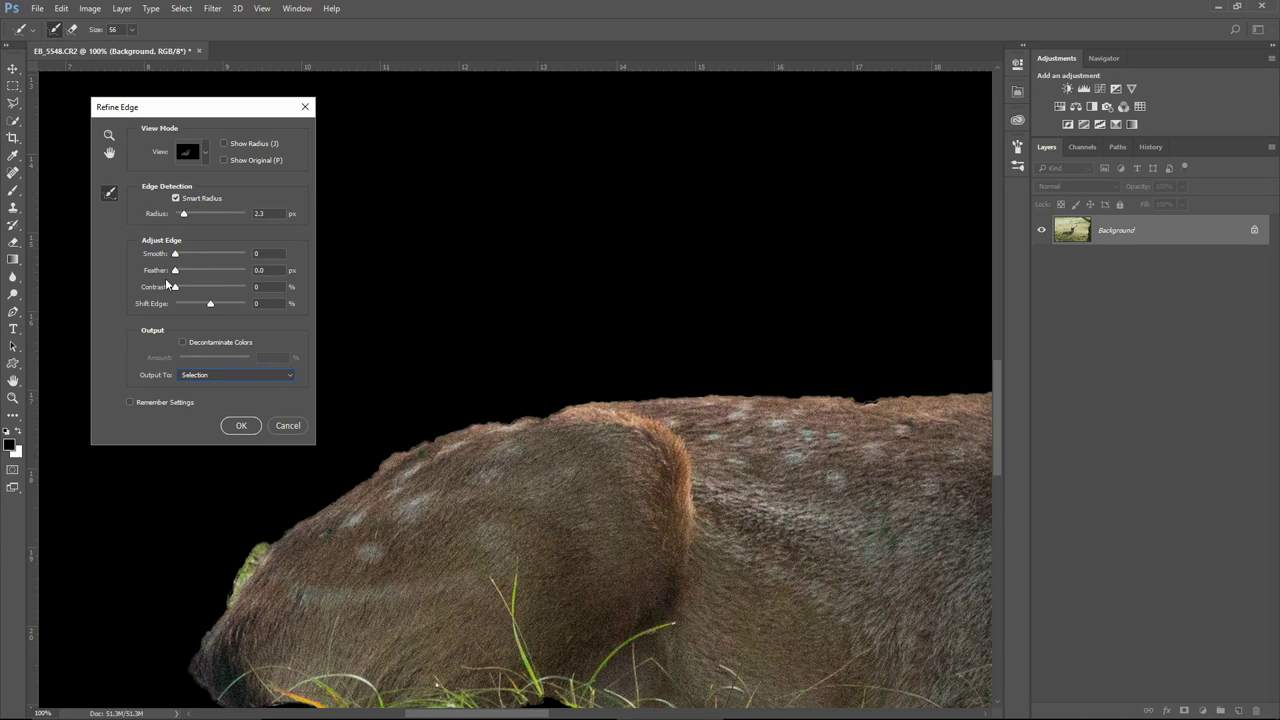